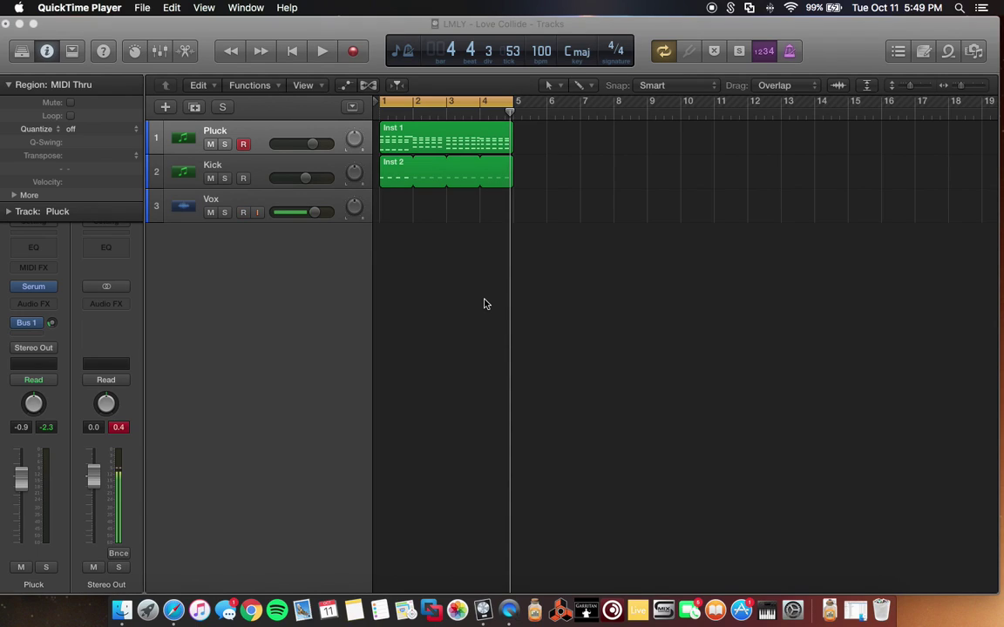
- Disarm the Vox track's record-enable and open the Serum plug-in on the Pluck channel strip
key(alt+r)
key(alt+r)
key(alt+r)
key(alt+r)
click(35, 287)
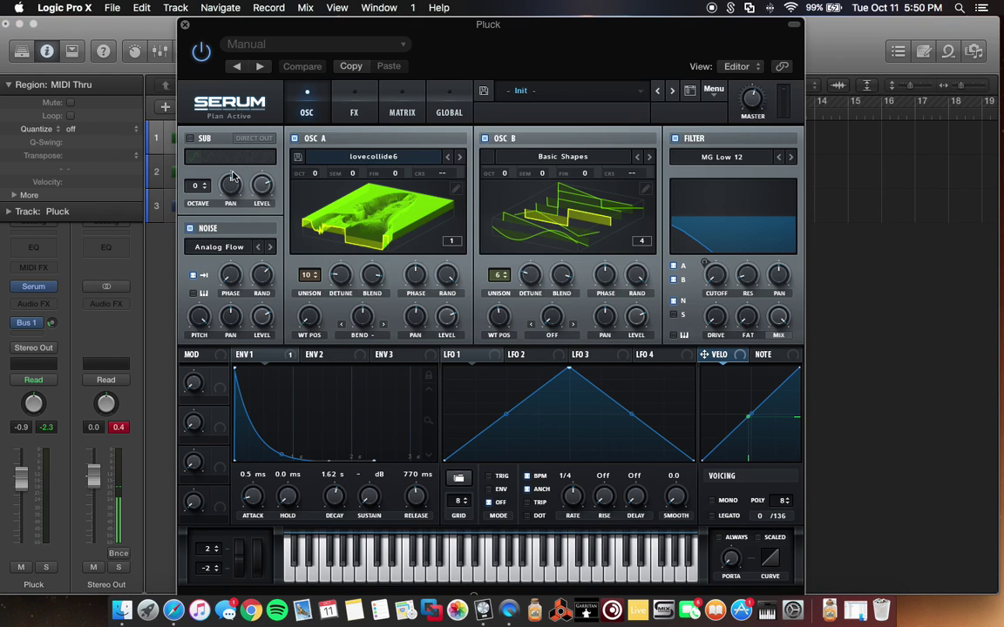
- Switch Oscillator A's lovecollide6 wavetable display from 3D to a flat 2D waveform
click(402, 202)
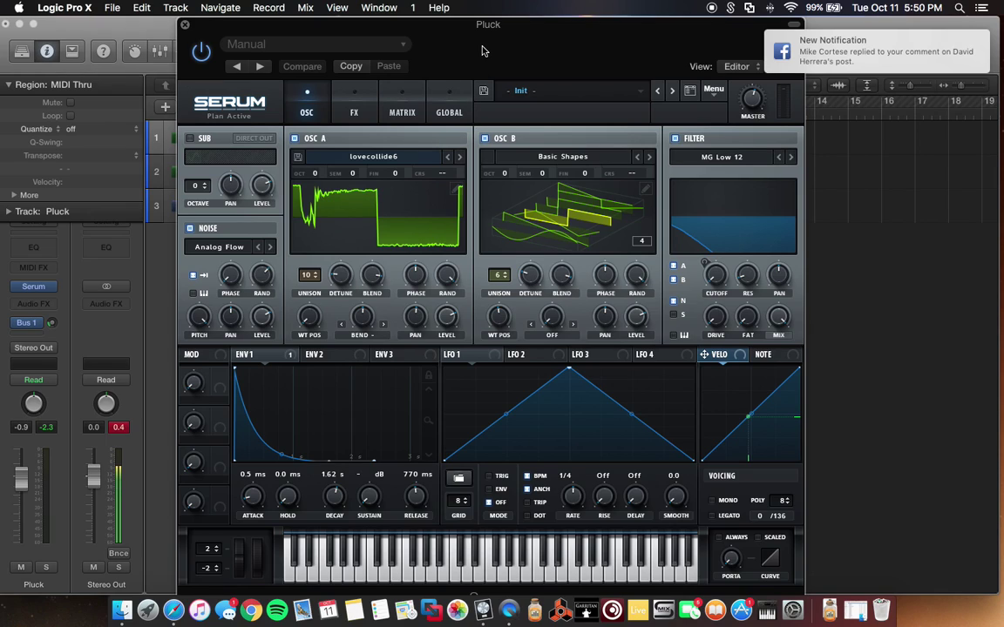
drag(482, 50, 508, 41)
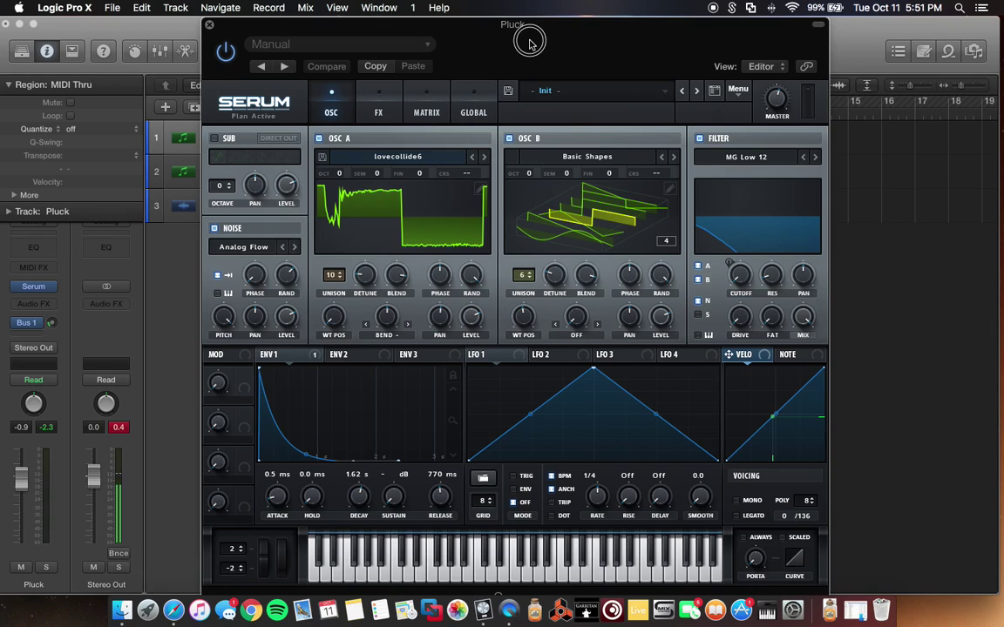
drag(524, 26, 540, 26)
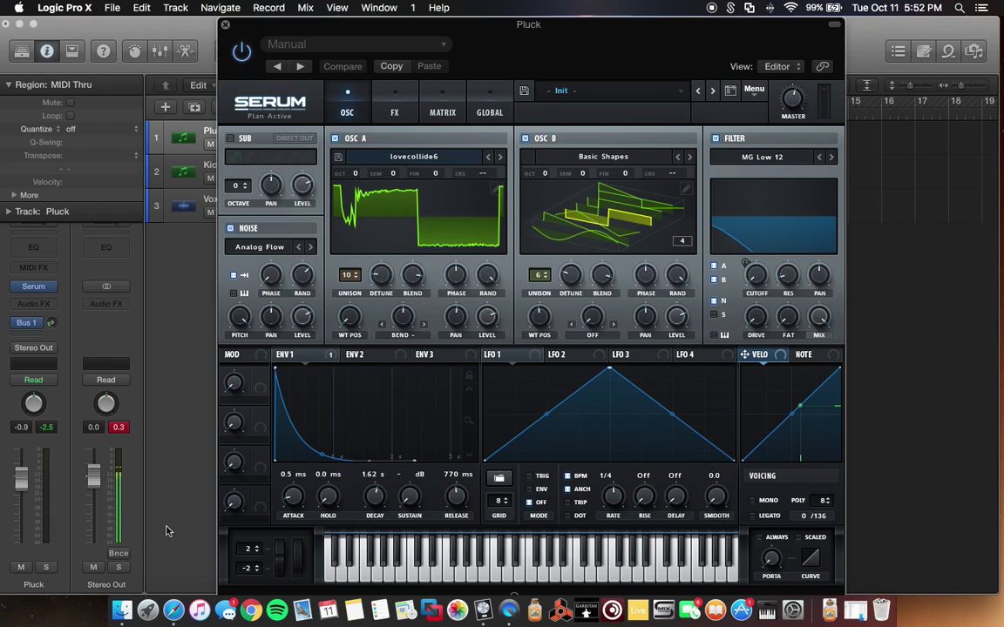
- Search Google for 'lovecollide' in Safari and open the LoveCollide band photo result
click(173, 610)
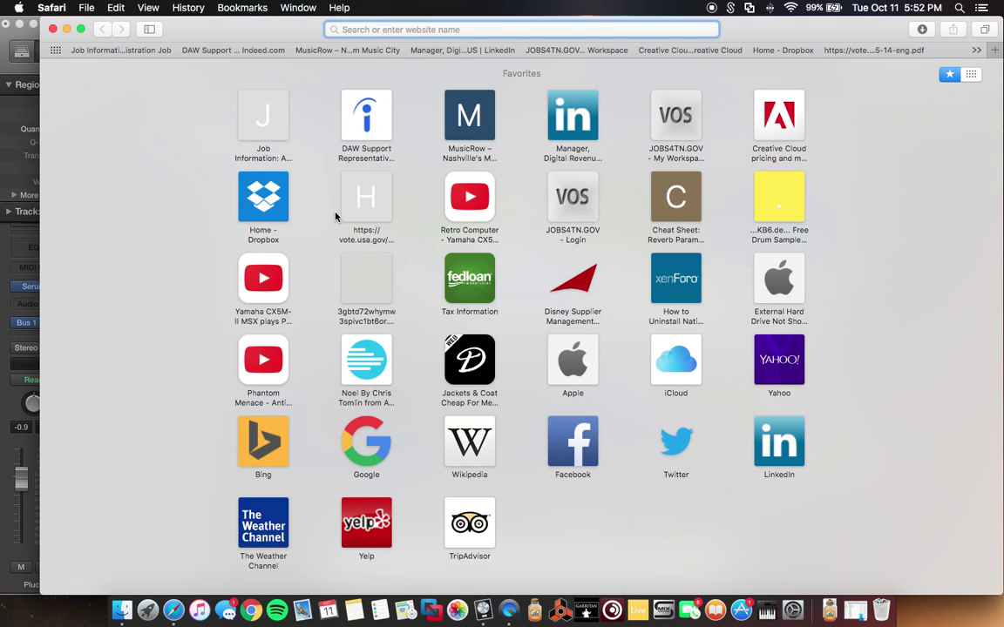
text(lovecoll)
text(ide)
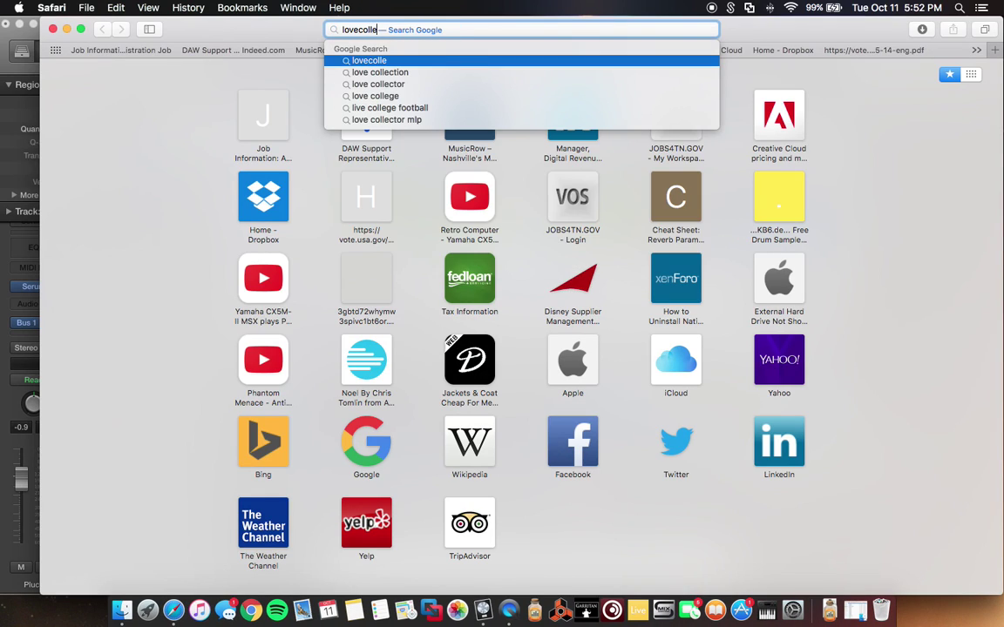
key(Return)
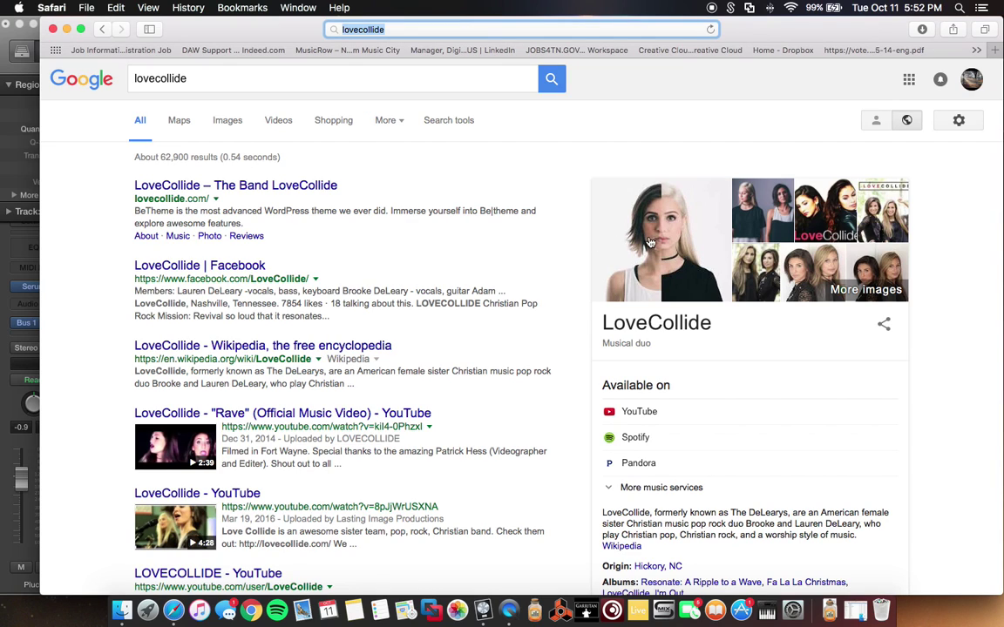
click(649, 242)
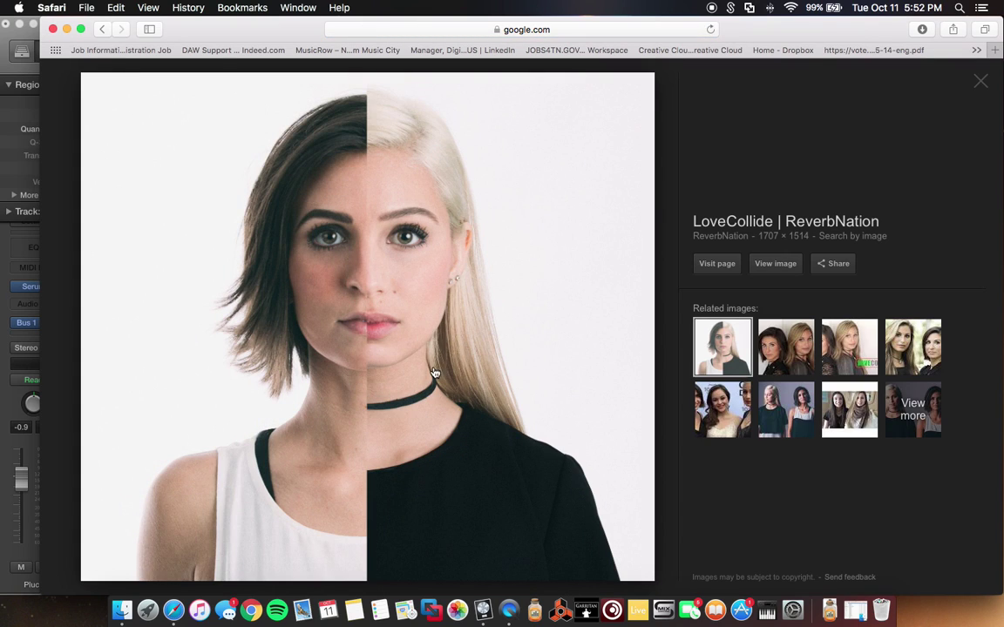
click(376, 374)
- Leave Safari and select the downloaded LoveCollide05 photo on the desktop
key(super+w)
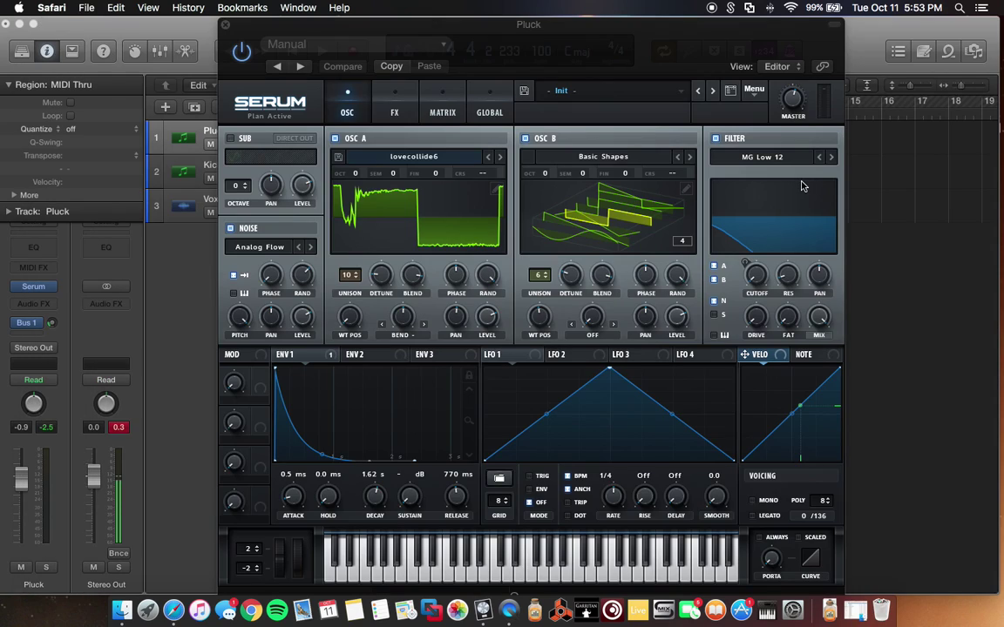
click(827, 26)
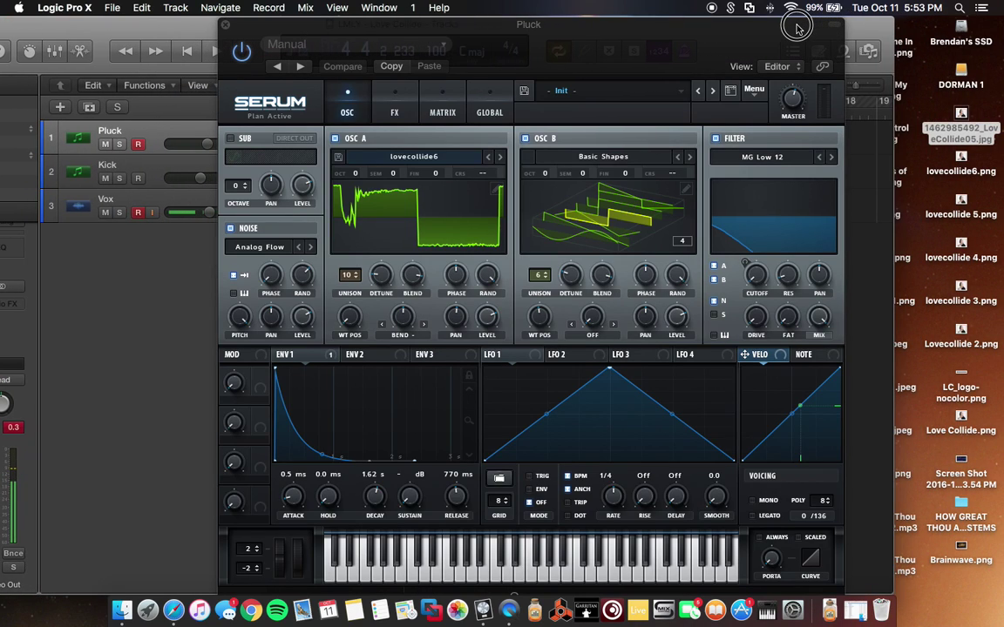
click(960, 133)
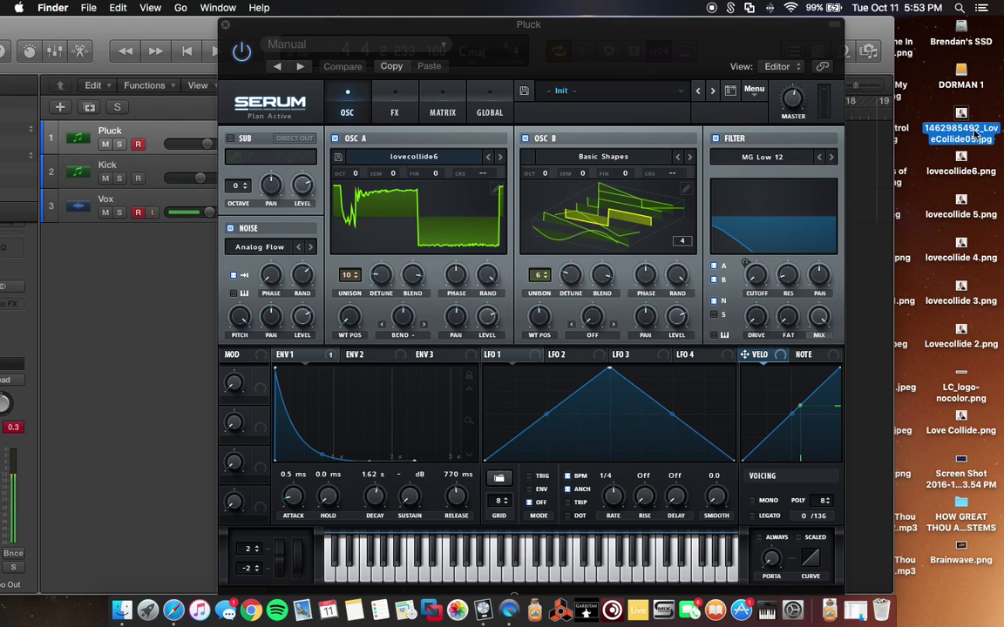
- Rename the photo to lovecollide7.png, confirming the switch from .jpg to .png
click(977, 135)
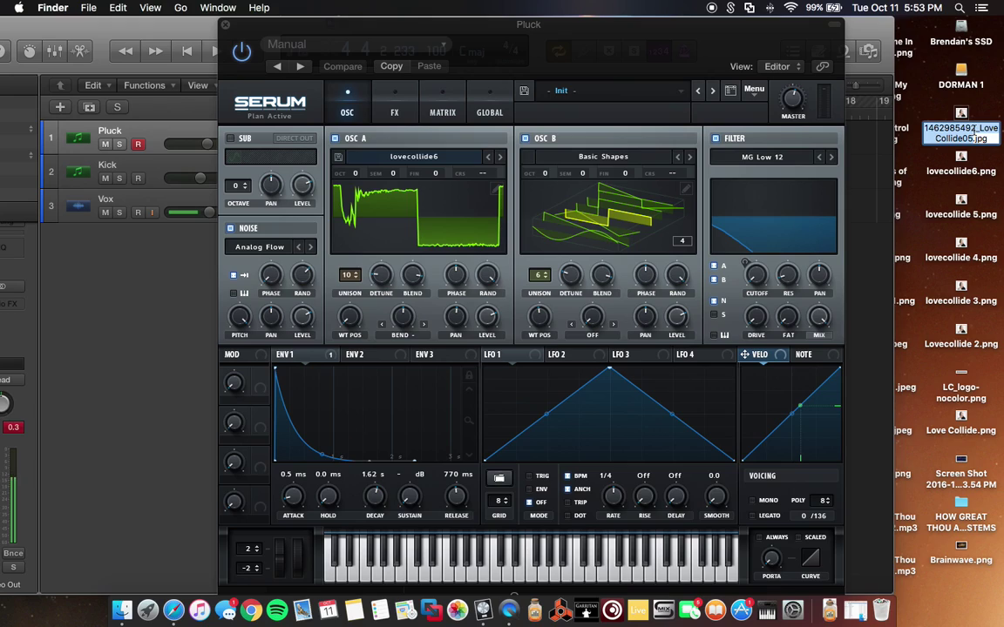
text(lovecollid)
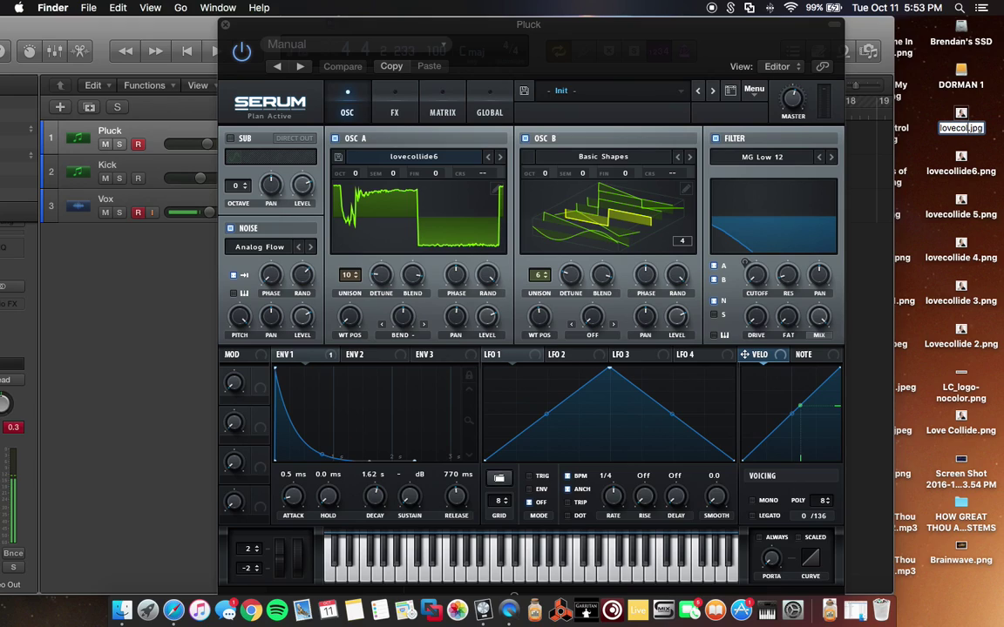
text(e)
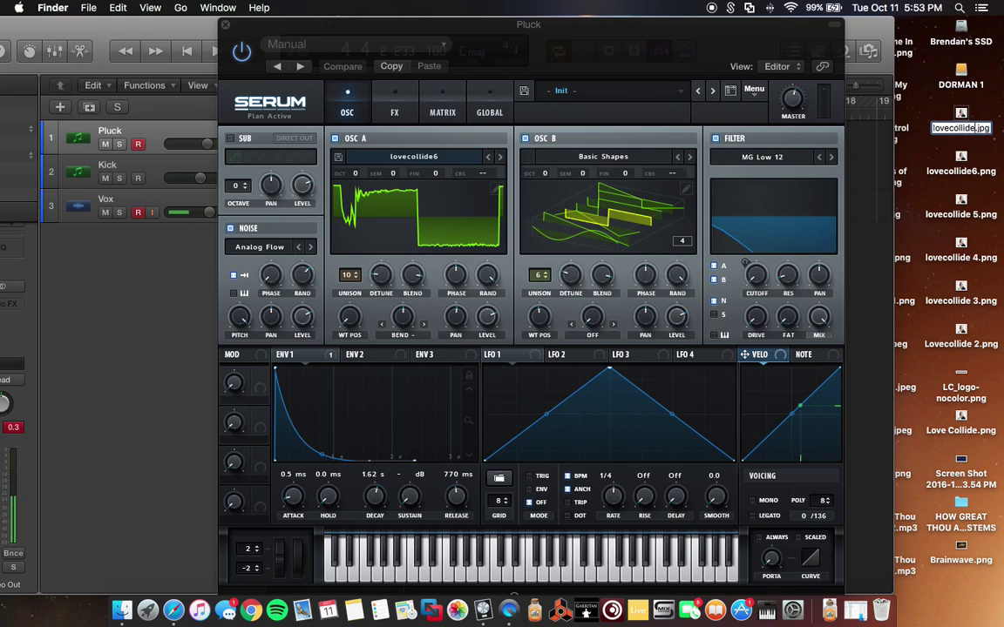
text(7)
key(BackSpace)
key(BackSpace)
key(BackSpace)
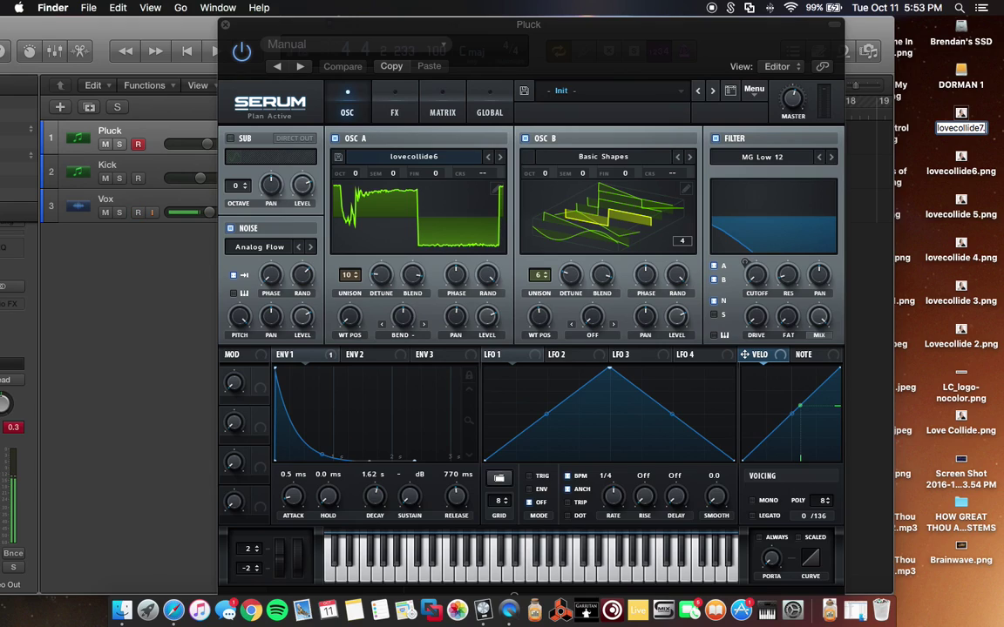
text(png)
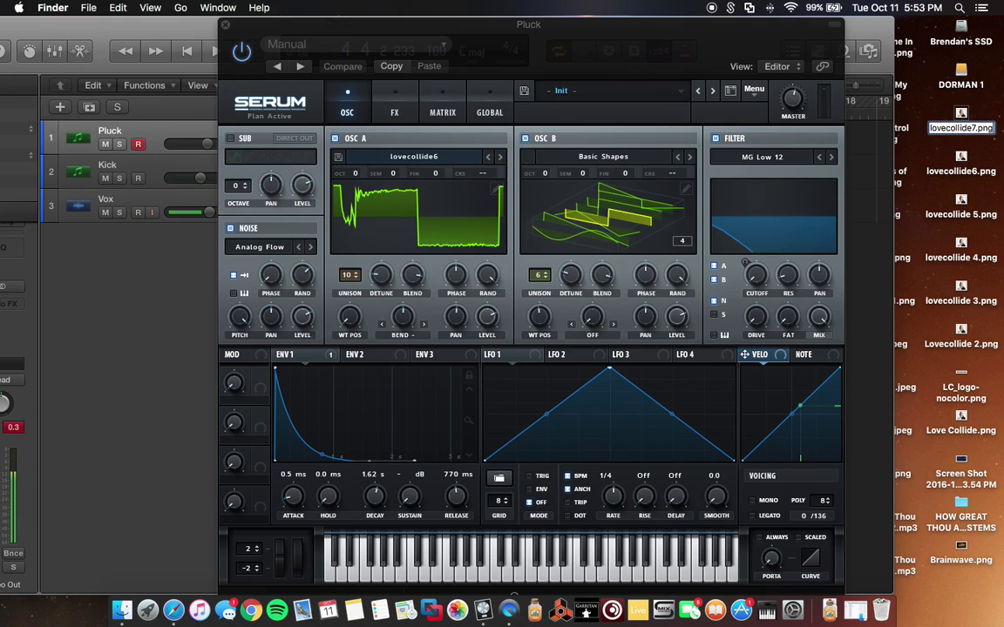
key(Return)
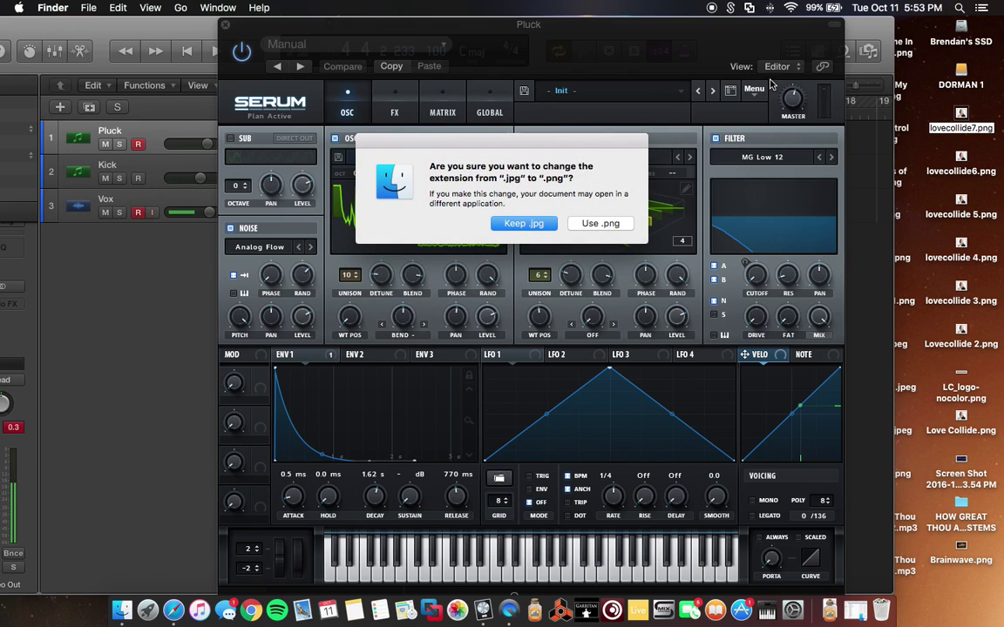
click(600, 223)
key(F11)
key(F11)
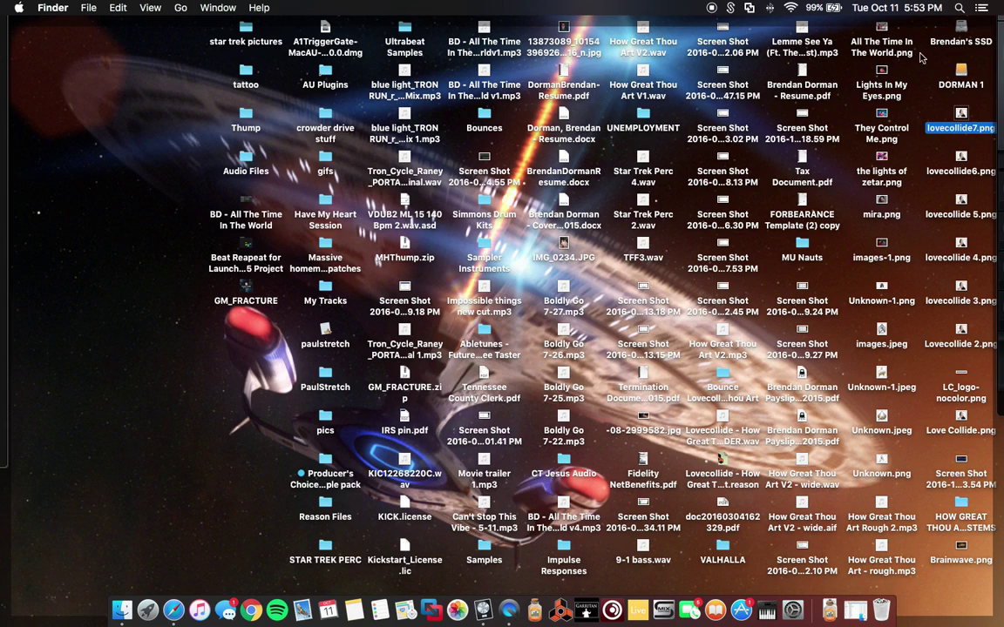
- Drop lovecollide7.png onto Oscillator A's wavetable, show it in 3D, and raise WT position to 131
click(961, 113)
drag(961, 113, 395, 201)
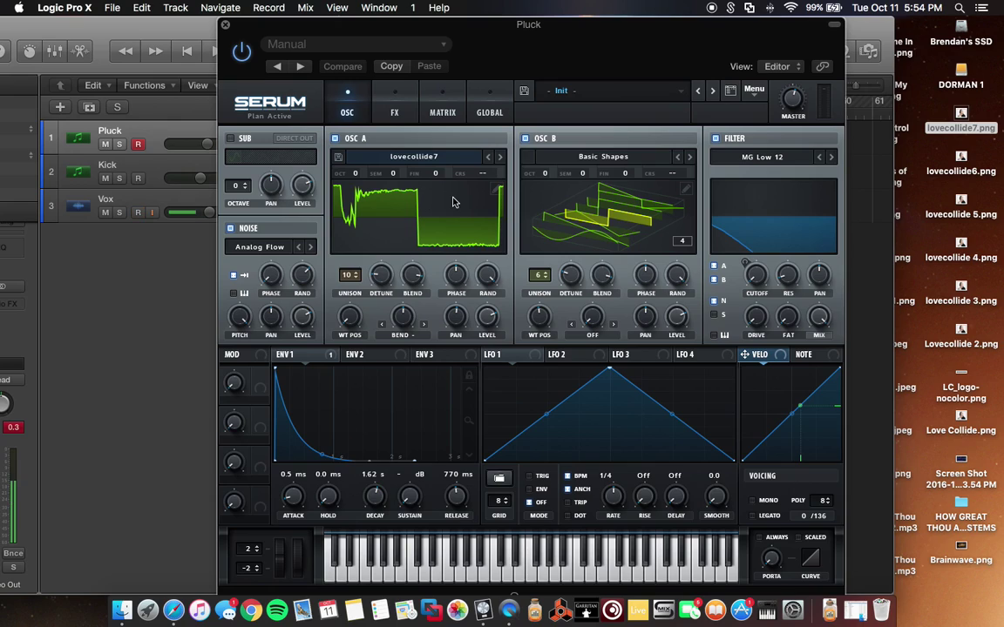
click(408, 181)
click(363, 184)
click(416, 193)
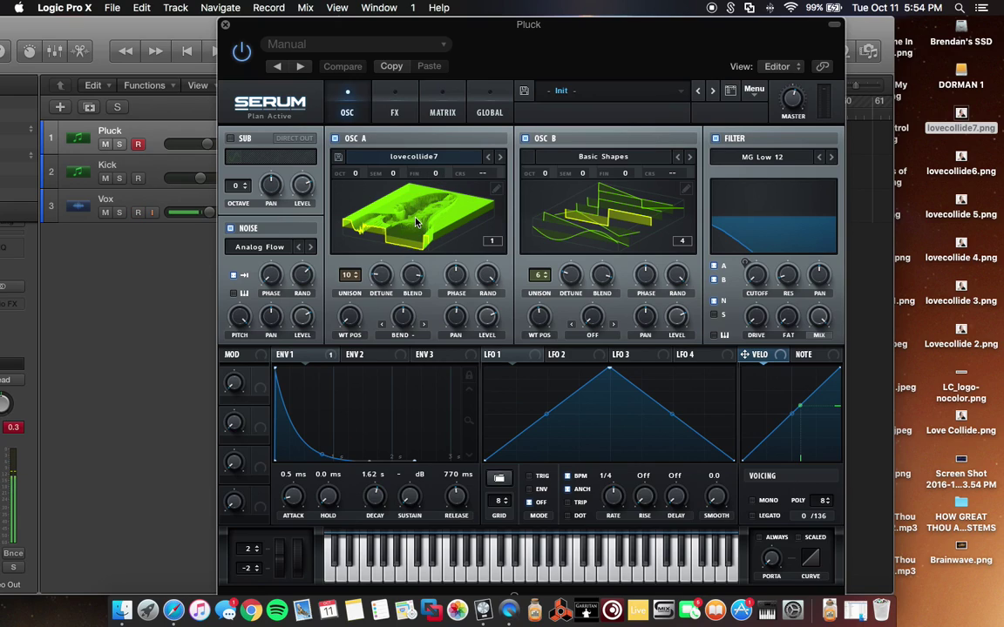
click(389, 226)
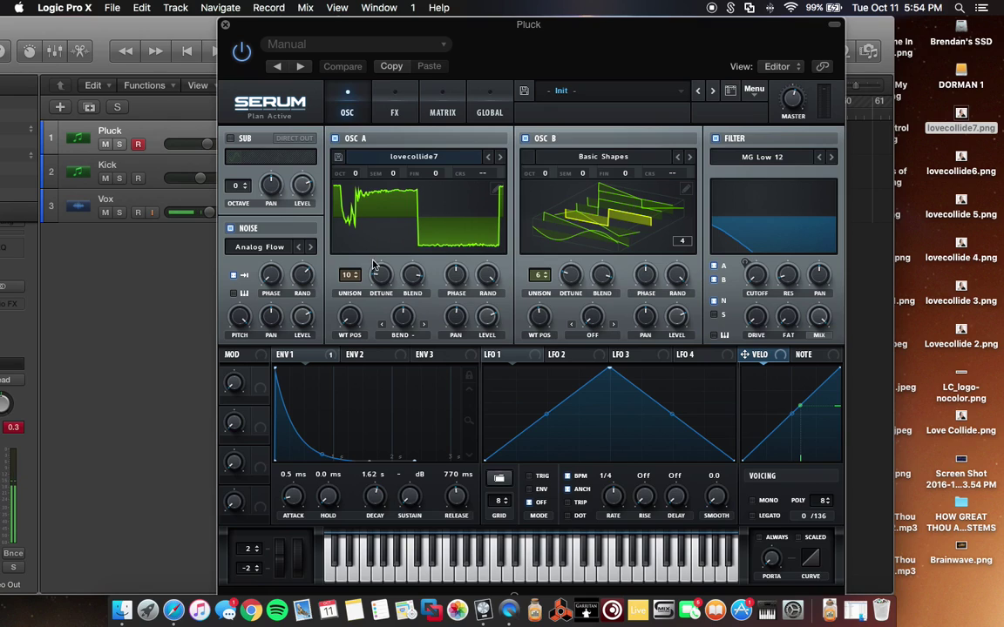
drag(349, 315, 326, 304)
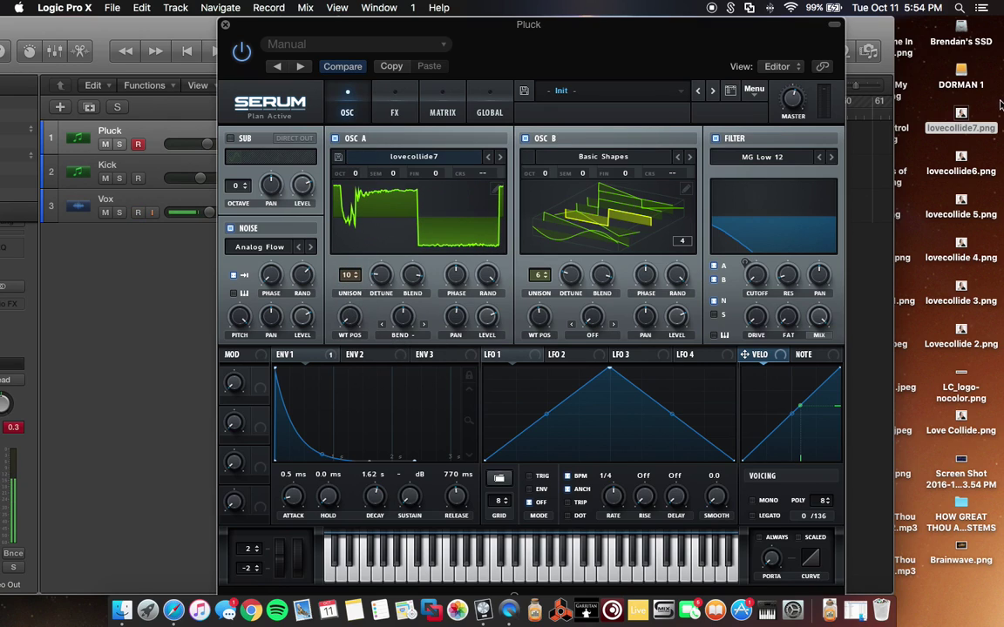
- Quick Look the lovecollide7.png photo on the desktop, then close the preview
click(963, 131)
key(space)
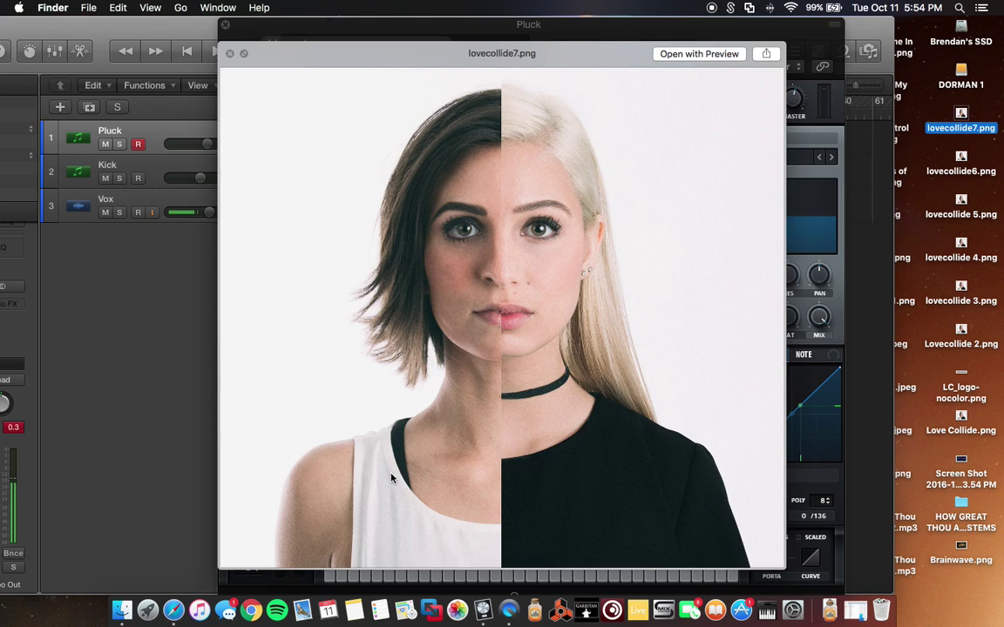
key(space)
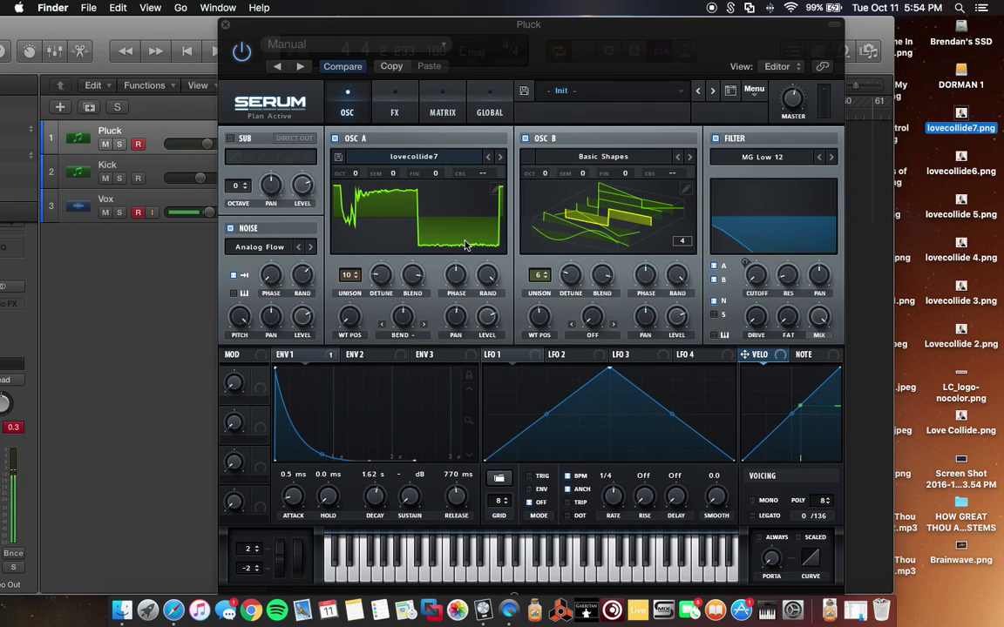
- Back in Serum, toggle Oscillator A's wavetable views, ending on the 3D display
click(400, 238)
click(467, 220)
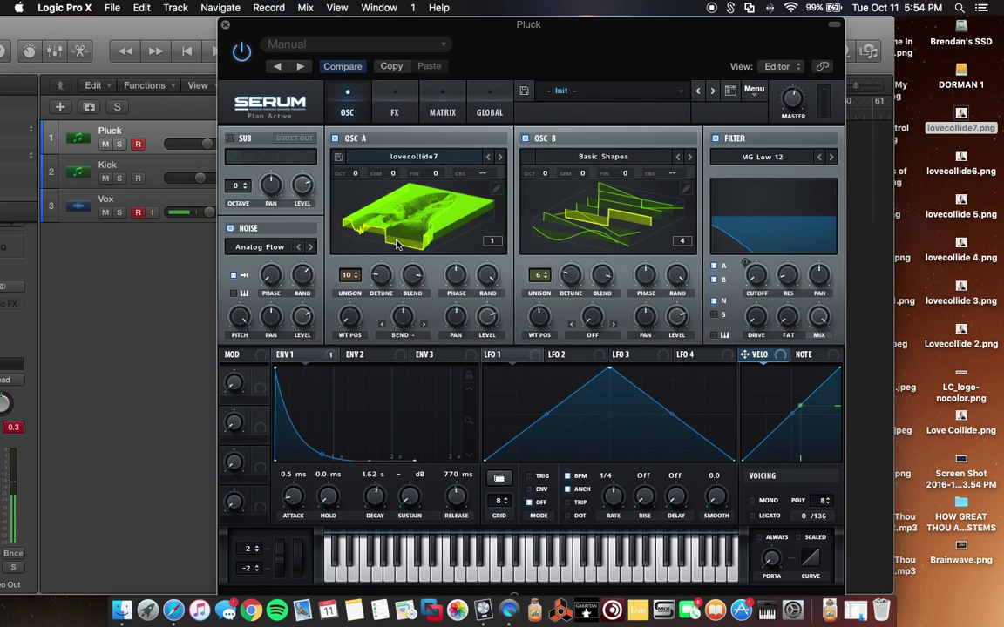
click(366, 216)
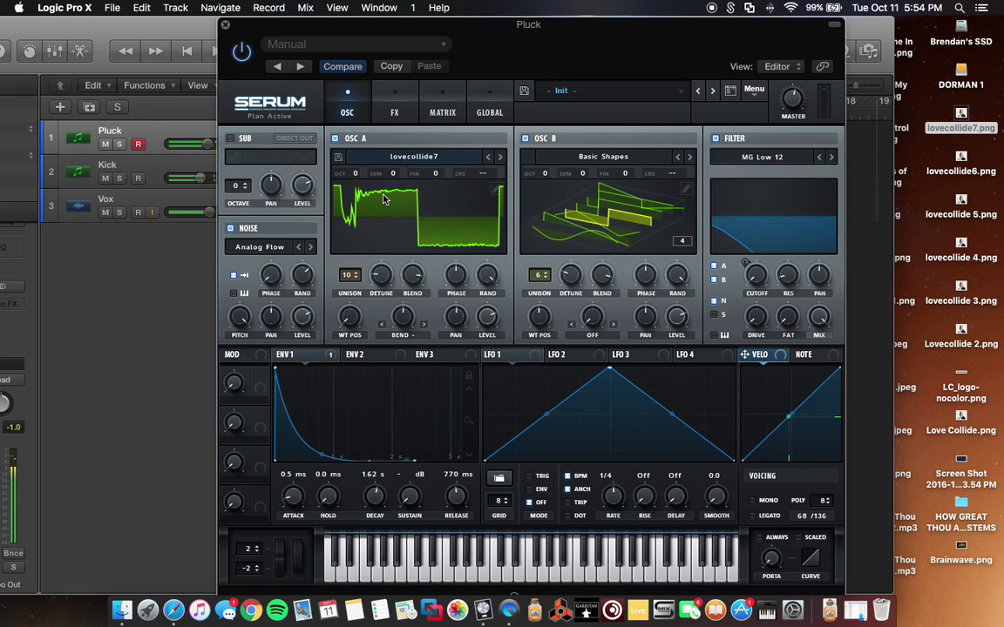
click(392, 199)
click(392, 218)
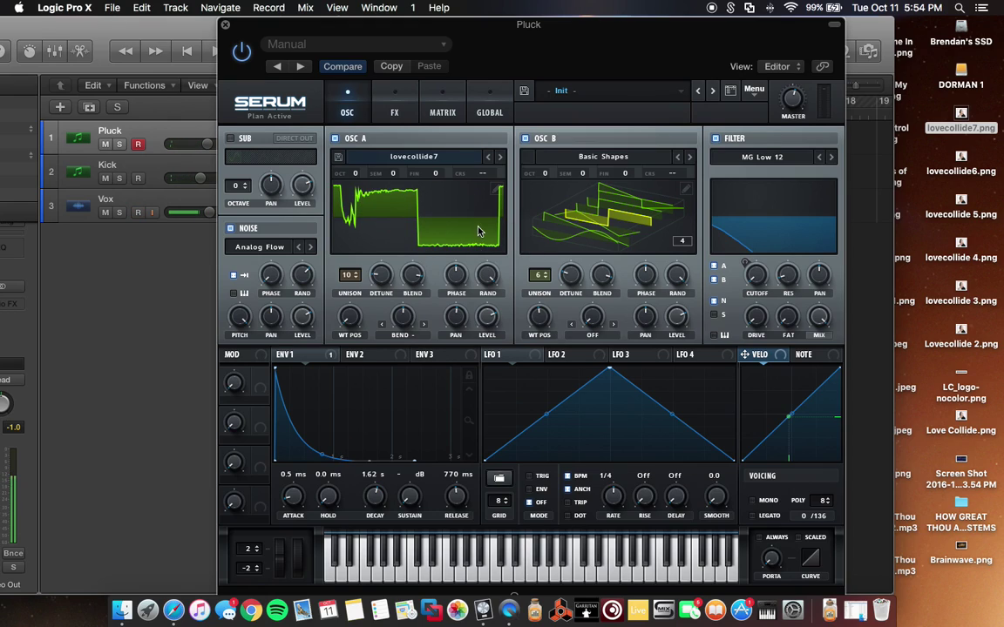
click(379, 187)
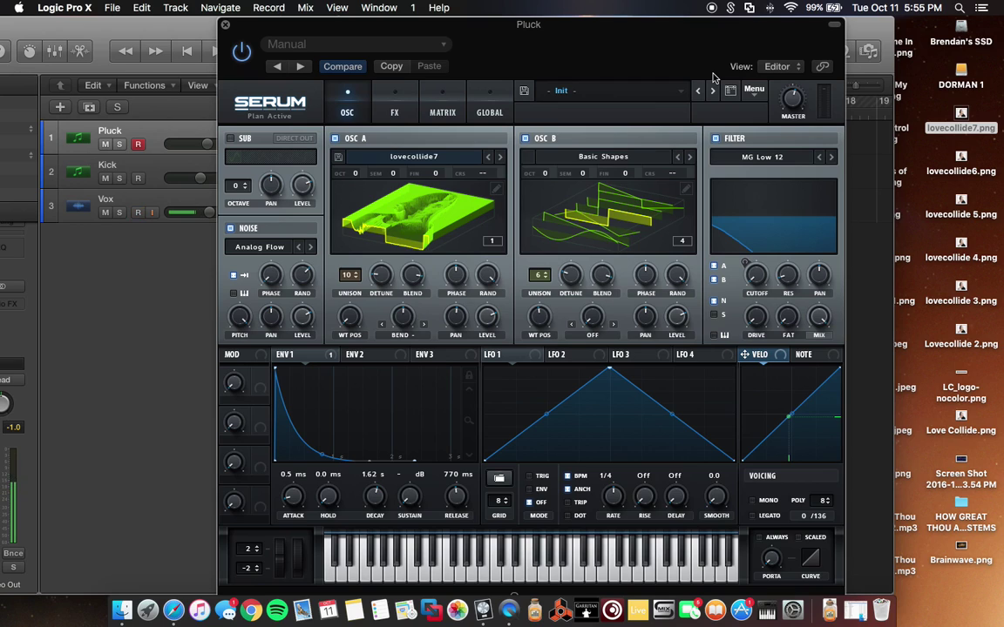
- Maximise Logic's main window, dismiss the preset categories list, and reposition the Serum window
drag(601, 35, 545, 35)
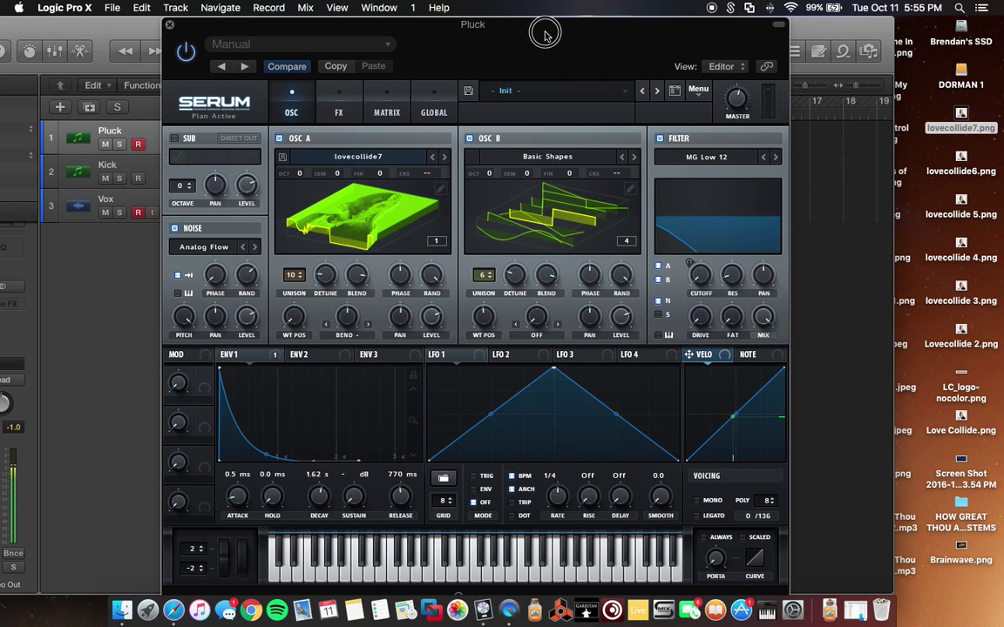
double_click(806, 24)
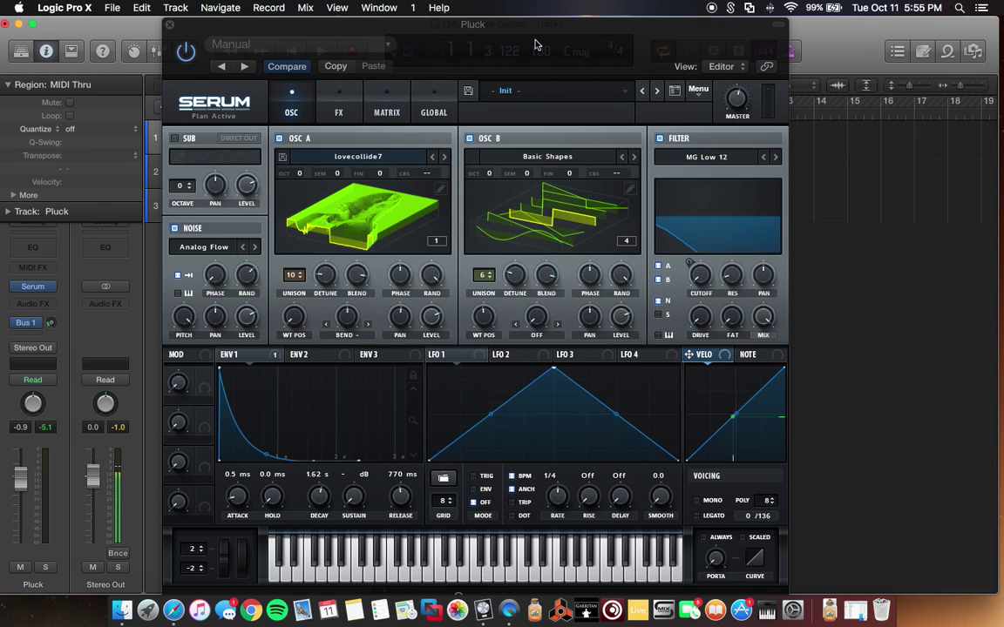
click(507, 91)
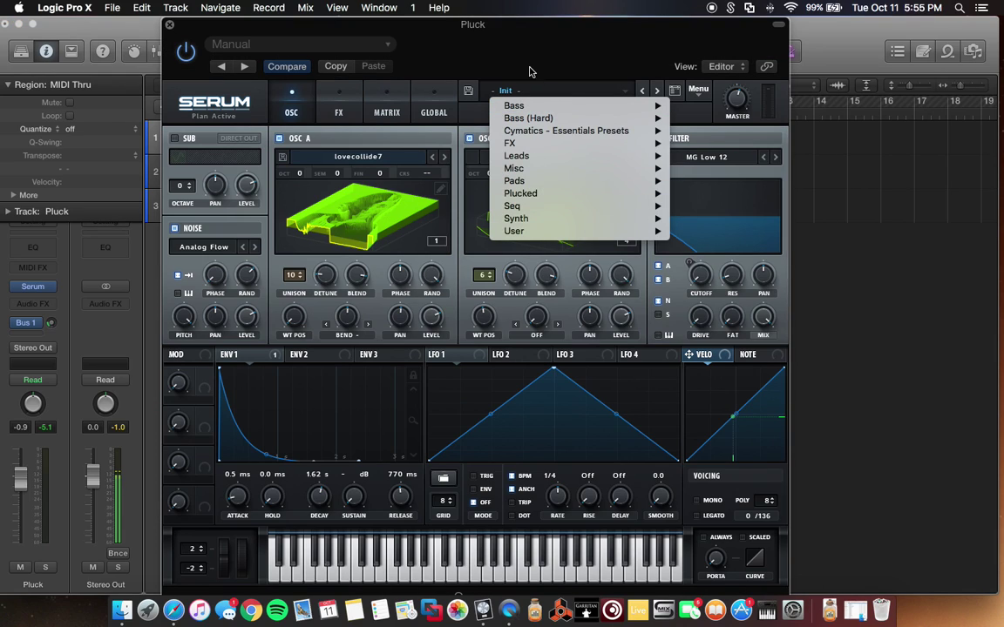
click(529, 56)
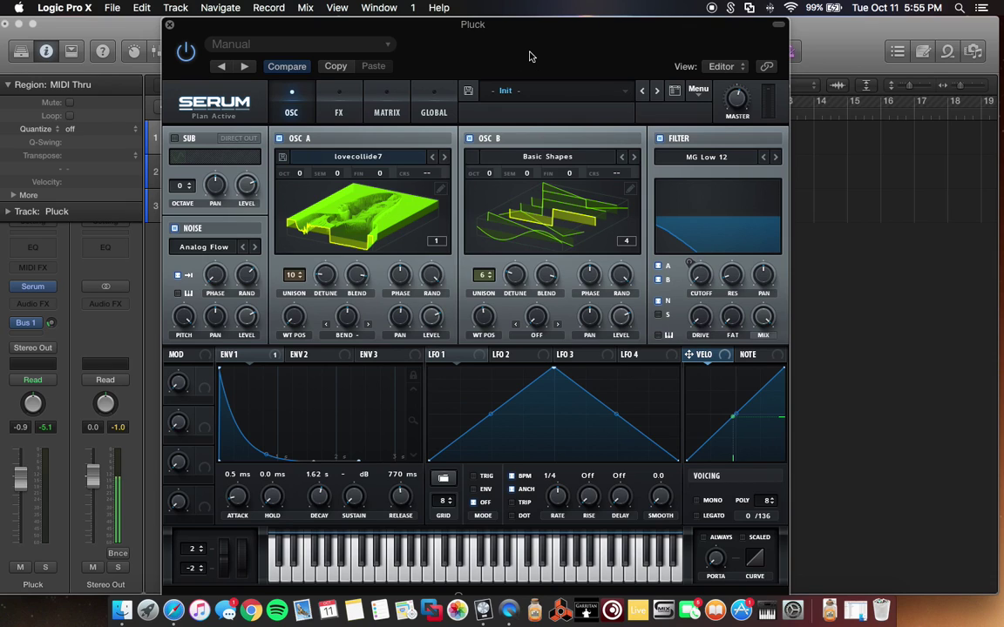
drag(441, 45, 462, 44)
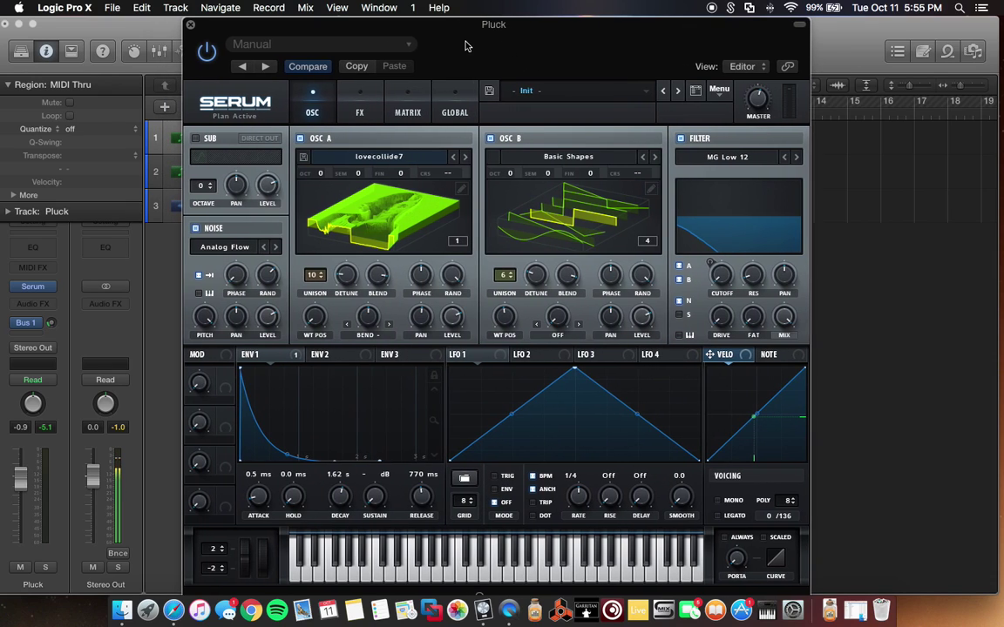